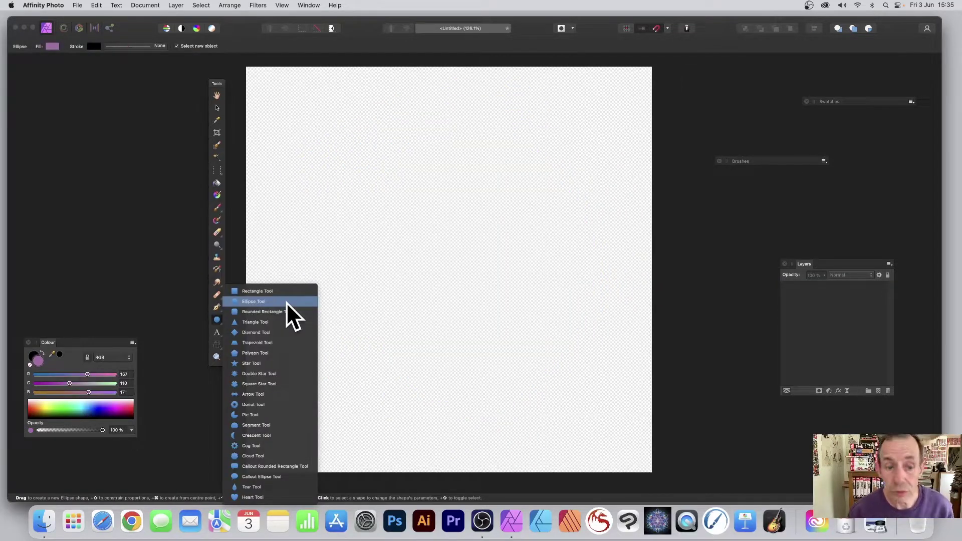
Draw a large purple circle, about 1312 px wide, with the Ellipse Tool
click(255, 301)
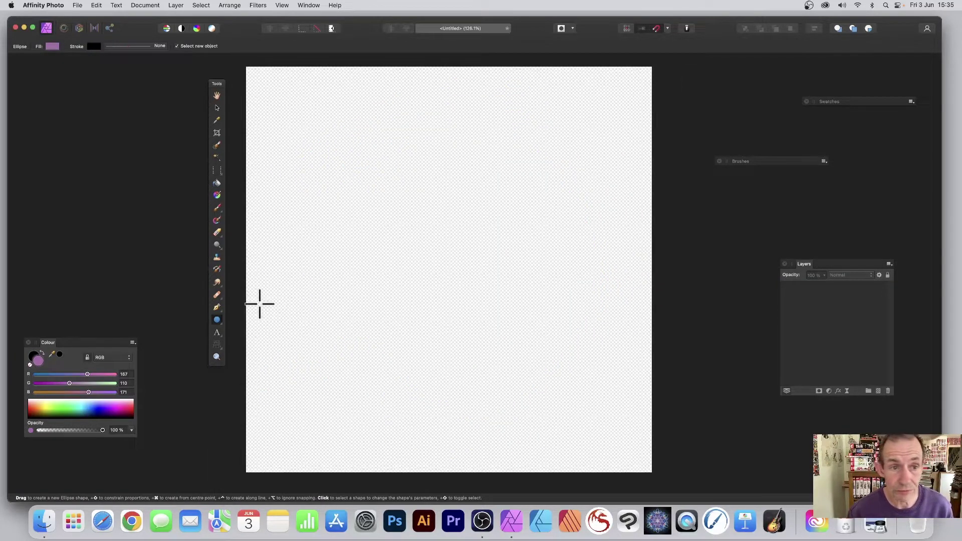
drag(261, 80, 633, 418)
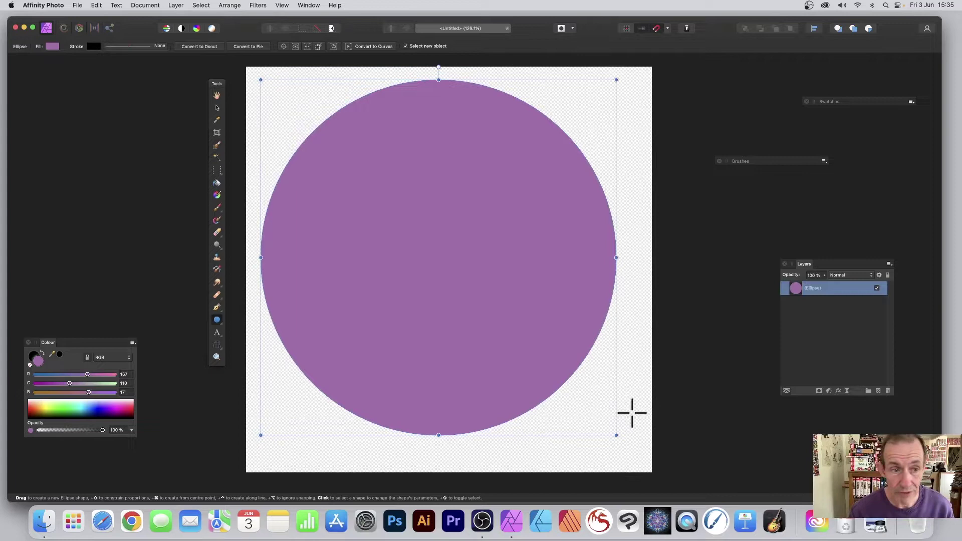
Apply a radial purple-to-black gradient to the circle, centred in its middle
click(218, 196)
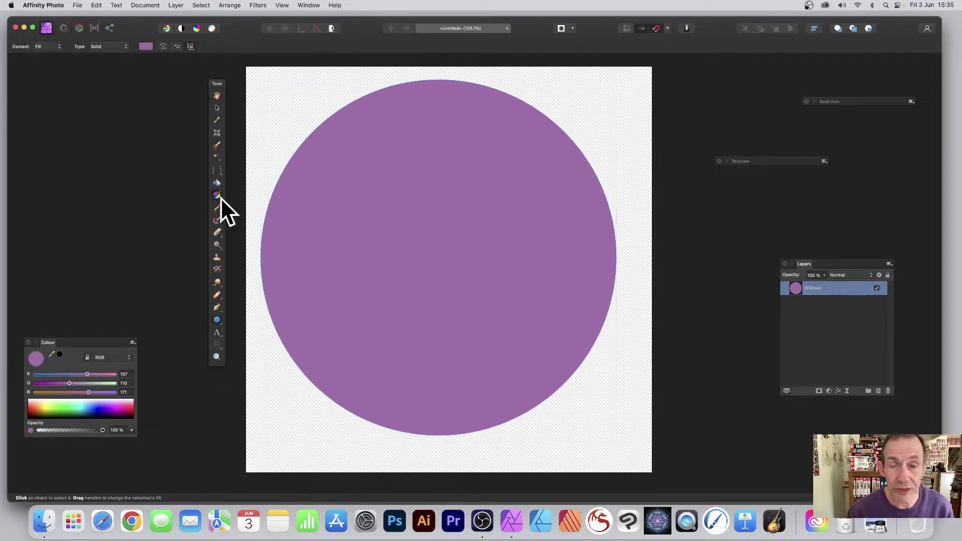
drag(399, 214, 582, 337)
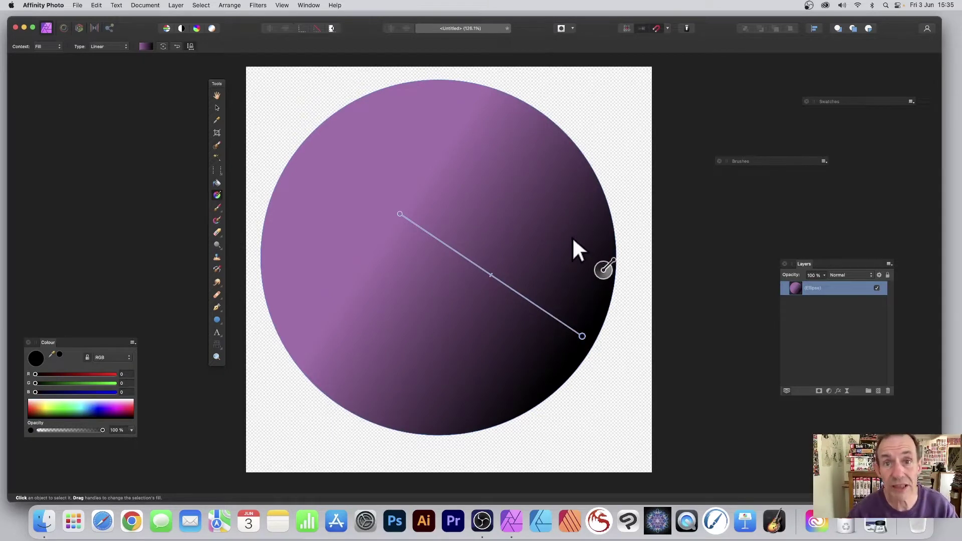
click(96, 46)
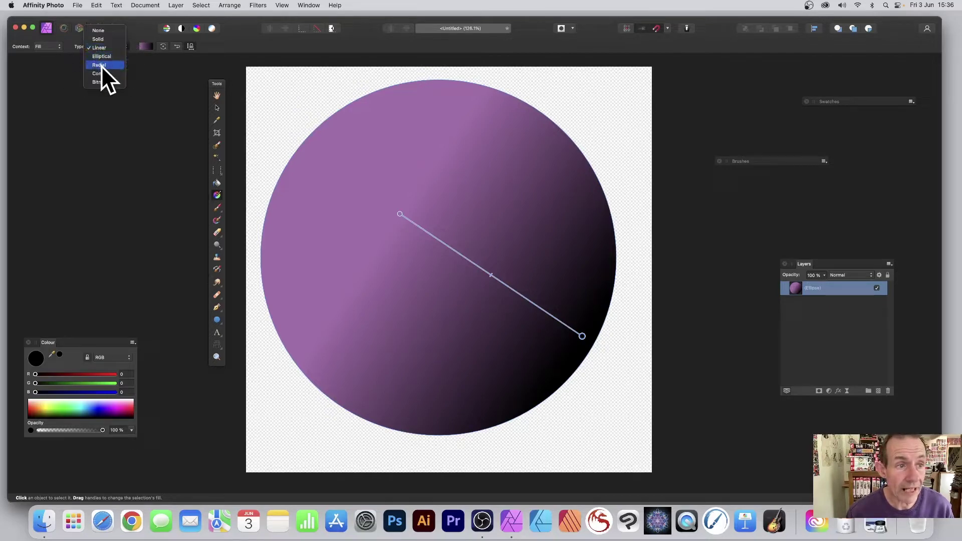
click(101, 65)
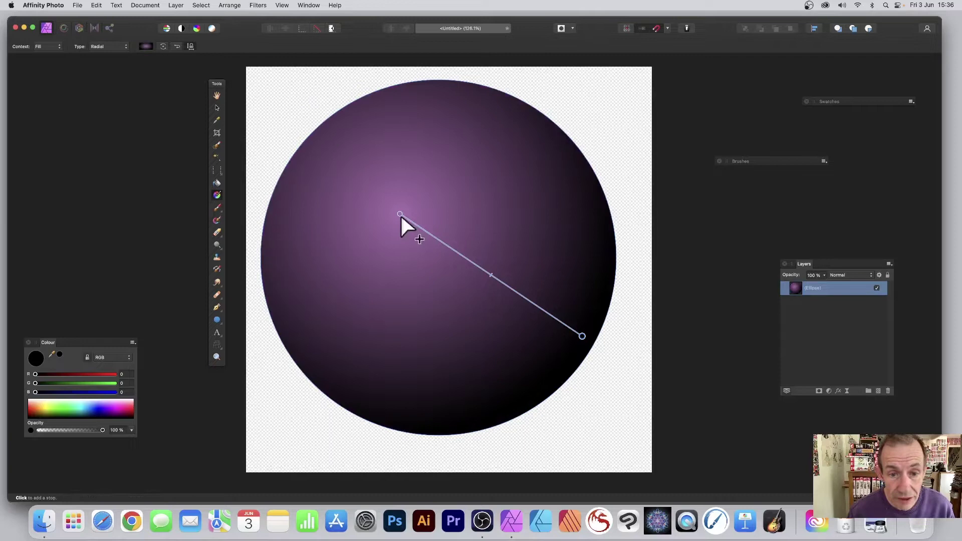
drag(399, 215, 445, 250)
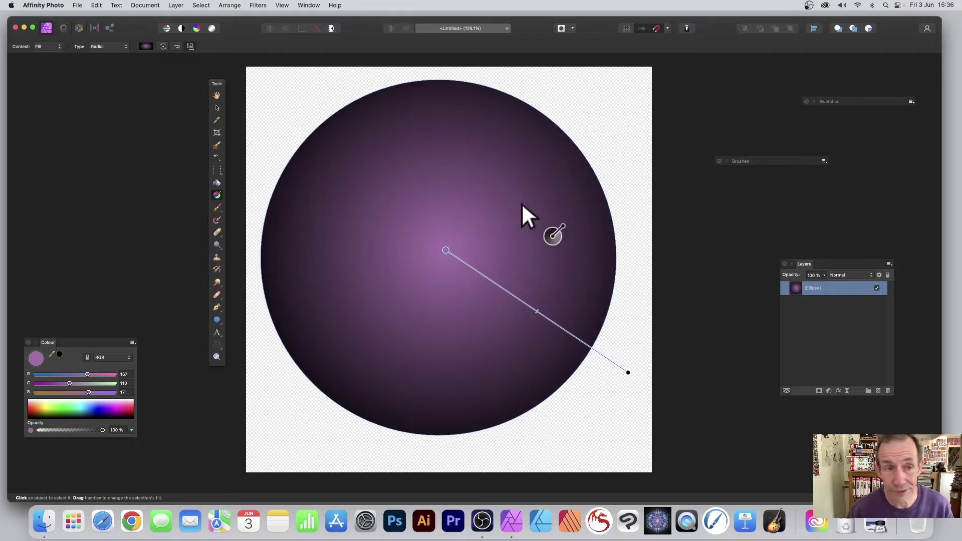
In the gradient editor, add stops at 50% and 25%
click(146, 47)
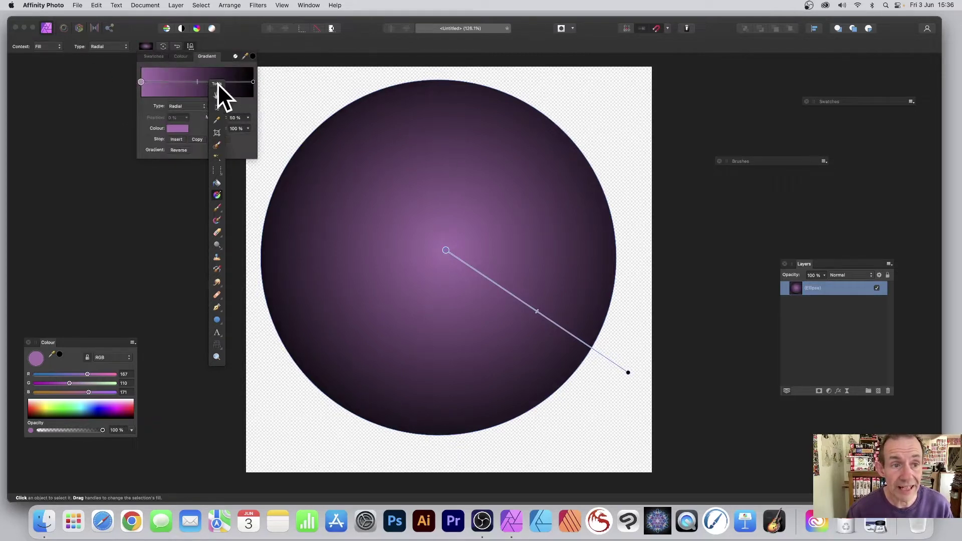
drag(217, 84, 197, 172)
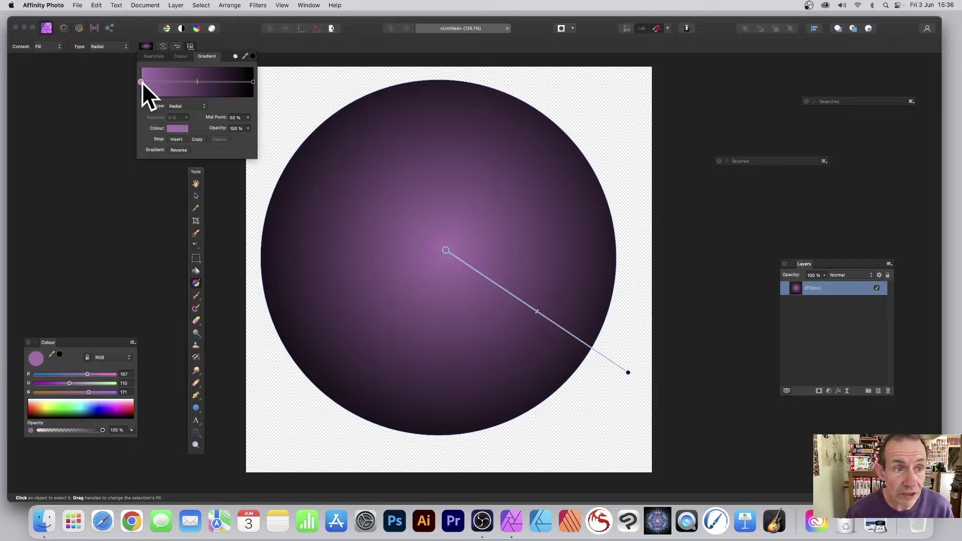
click(177, 139)
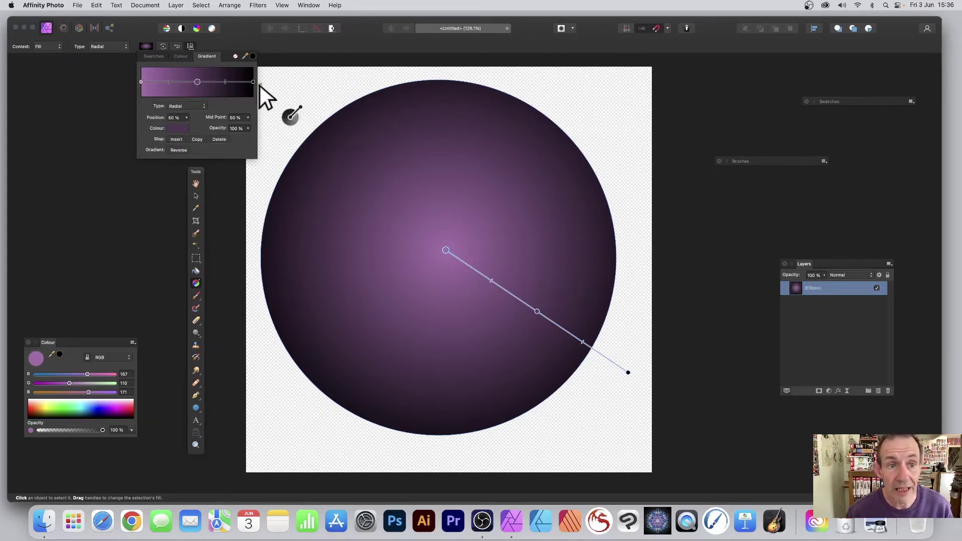
click(141, 82)
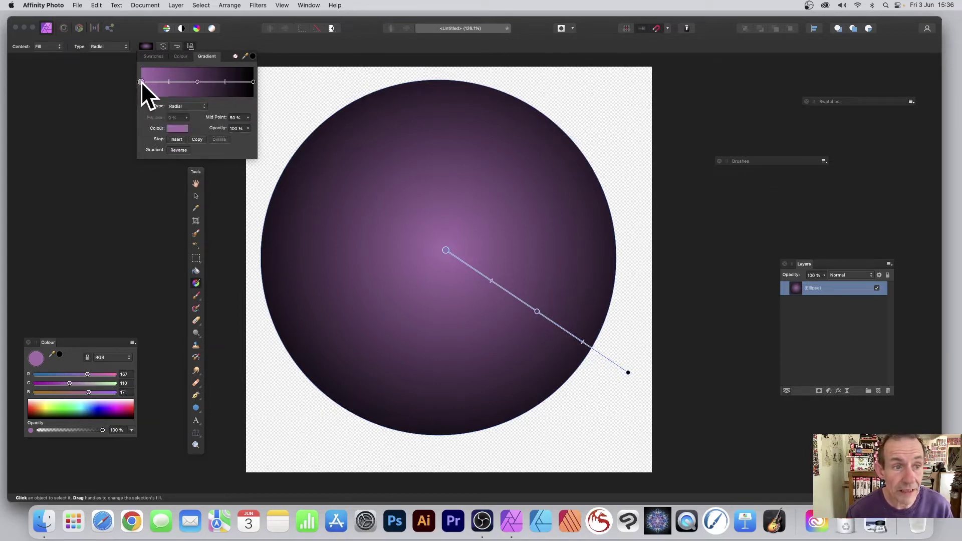
click(177, 139)
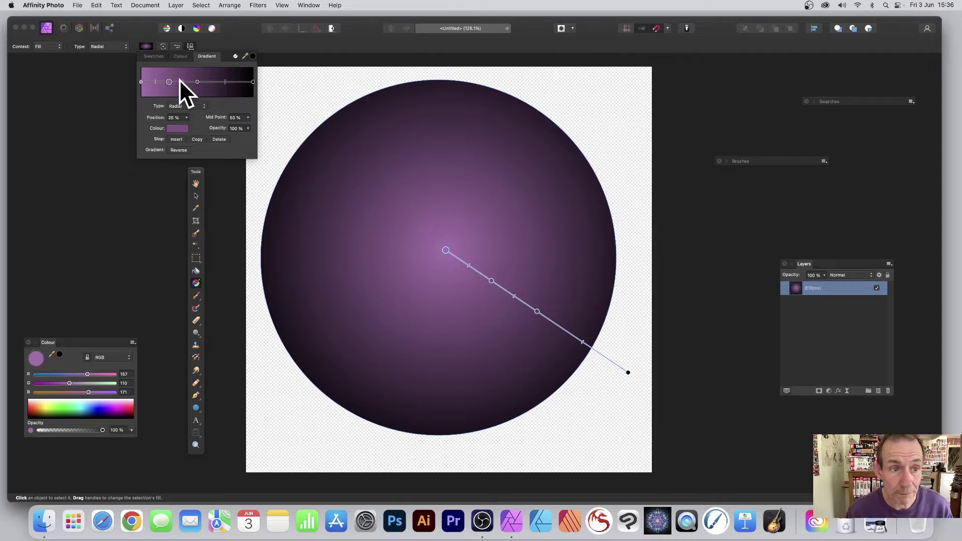
Add further gradient stops at 13%, 75% and 88%
click(141, 82)
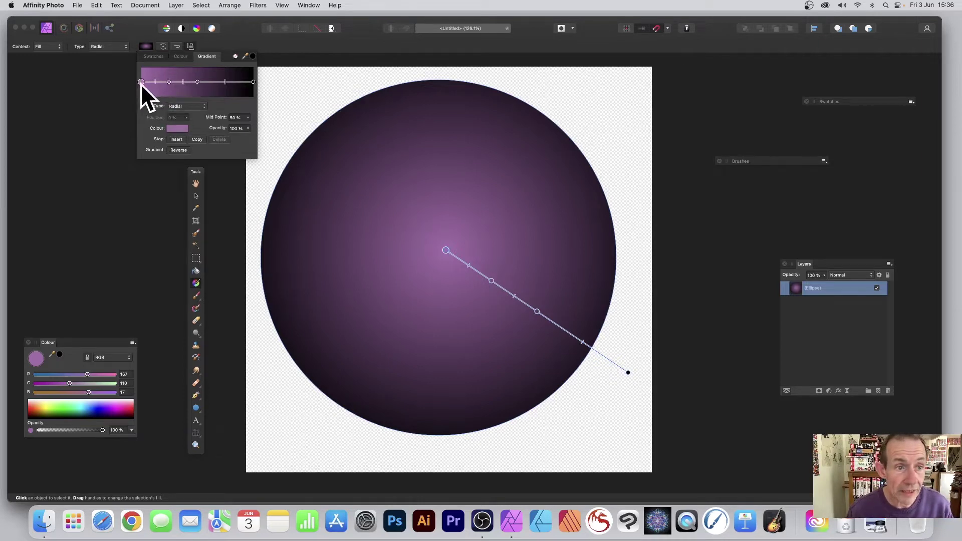
click(176, 139)
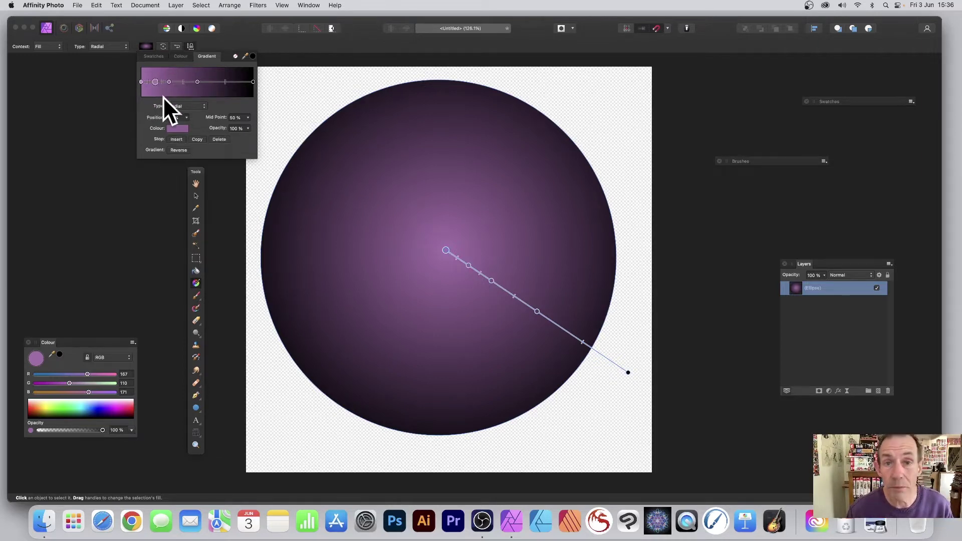
click(197, 82)
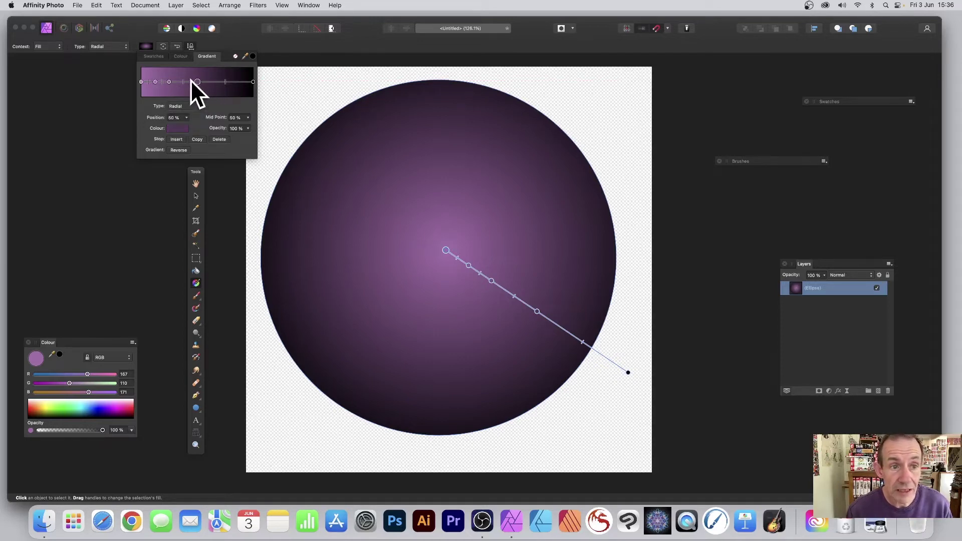
click(176, 139)
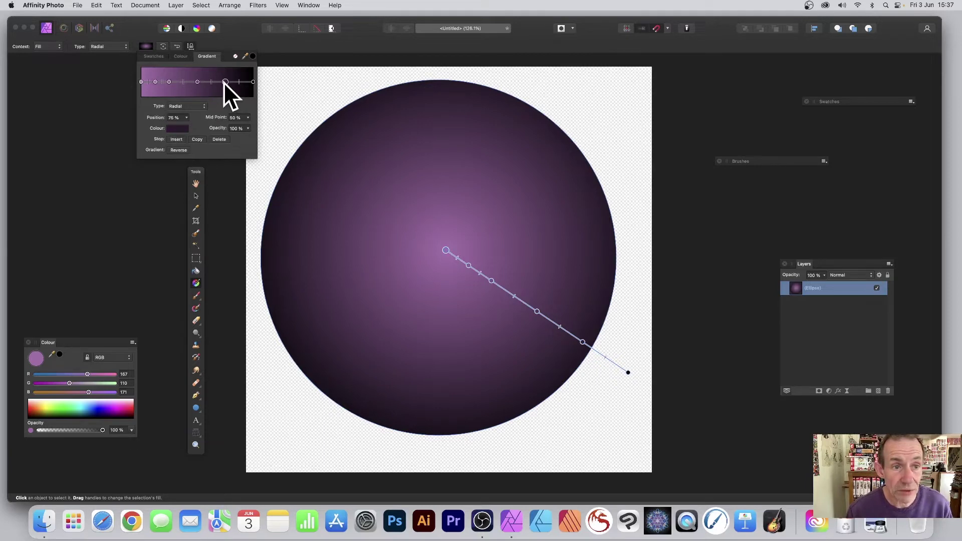
click(176, 140)
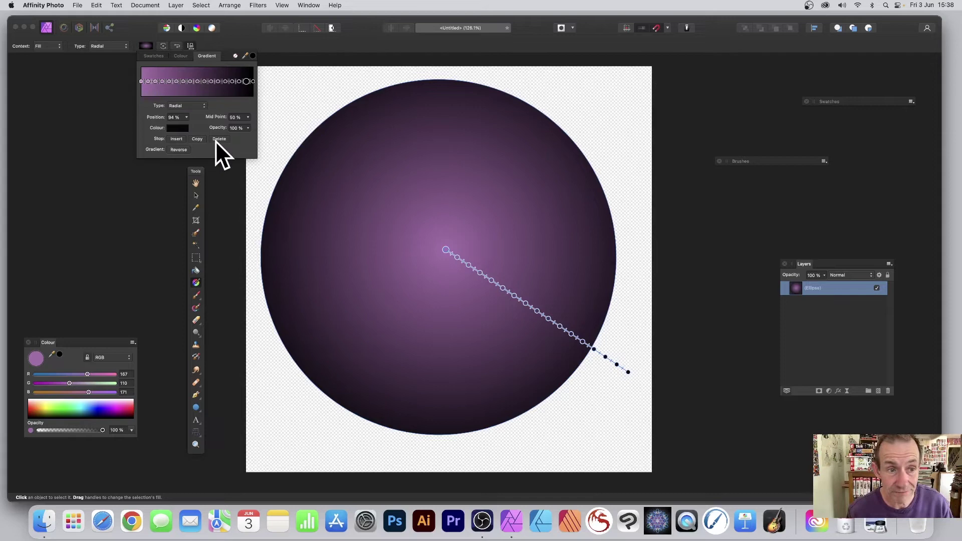
Colour the centre 0% gradient stop yellow-green from the Swatches grid
click(141, 81)
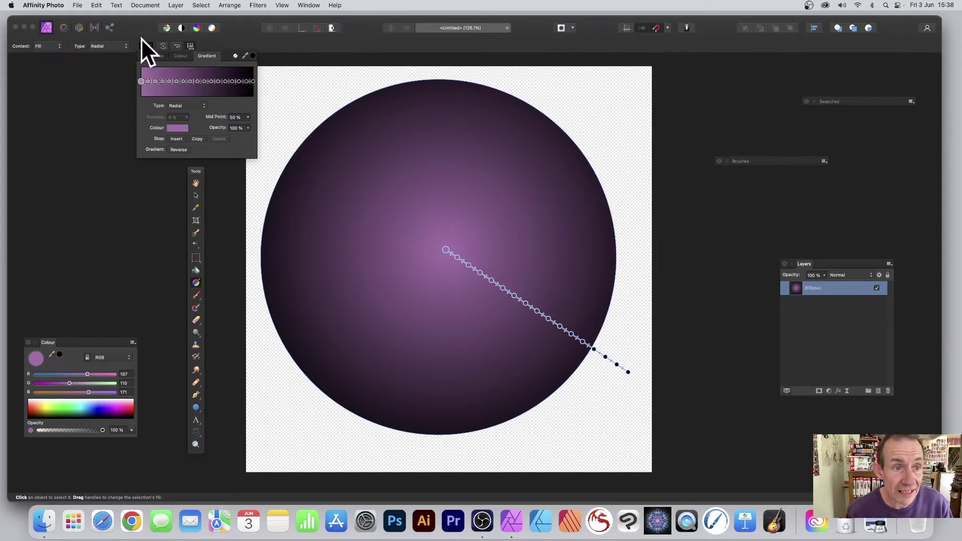
click(176, 129)
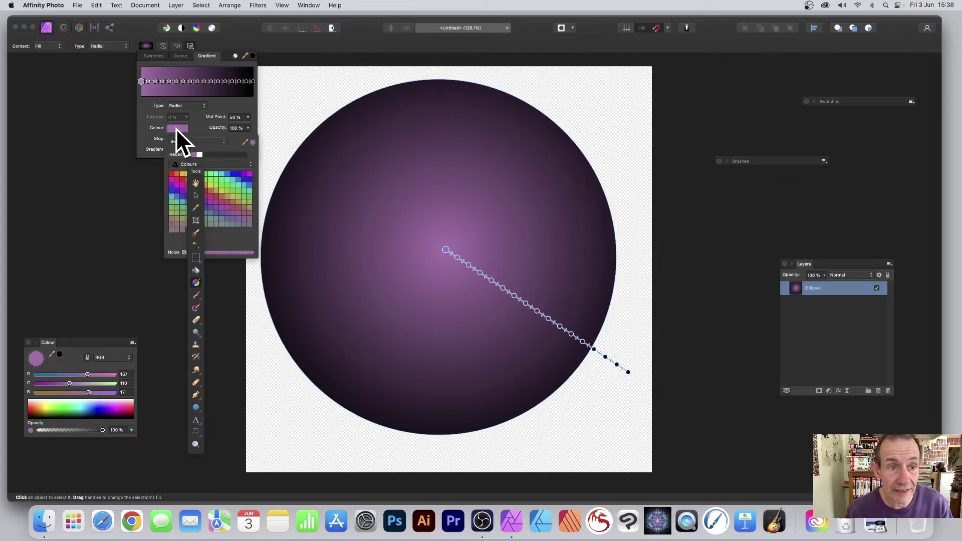
click(188, 142)
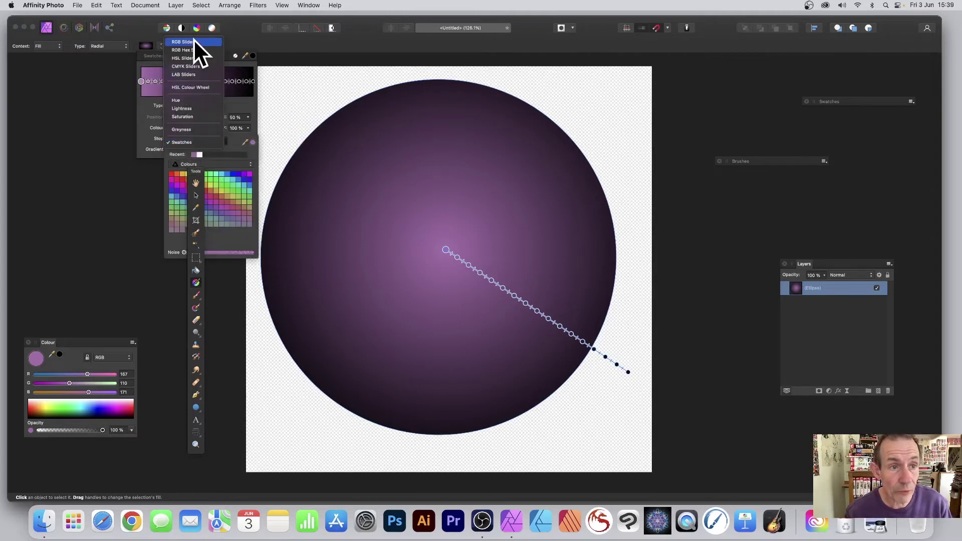
click(183, 142)
drag(195, 174, 131, 169)
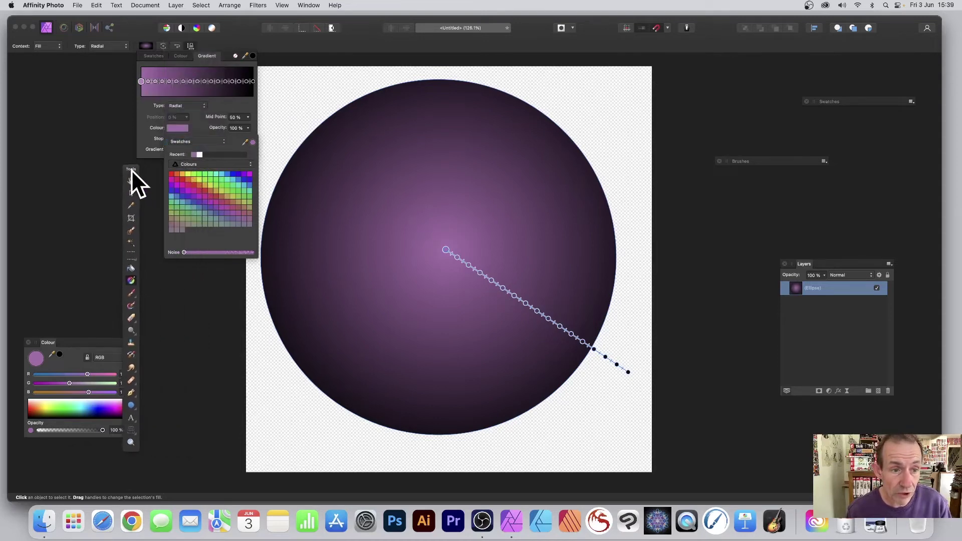
click(209, 185)
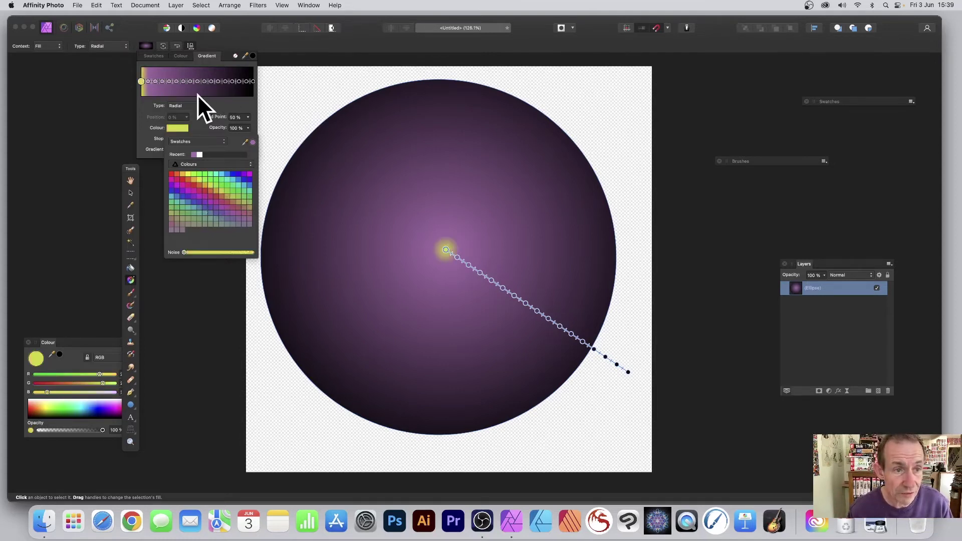
Colour the 6% stop teal, the 13% stop blue-violet and the 19% stop pink
click(148, 81)
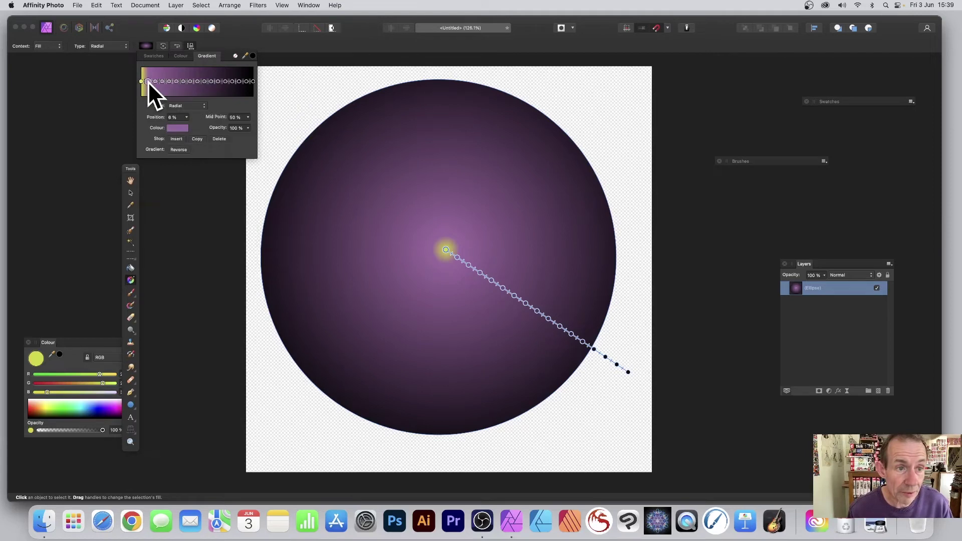
click(173, 127)
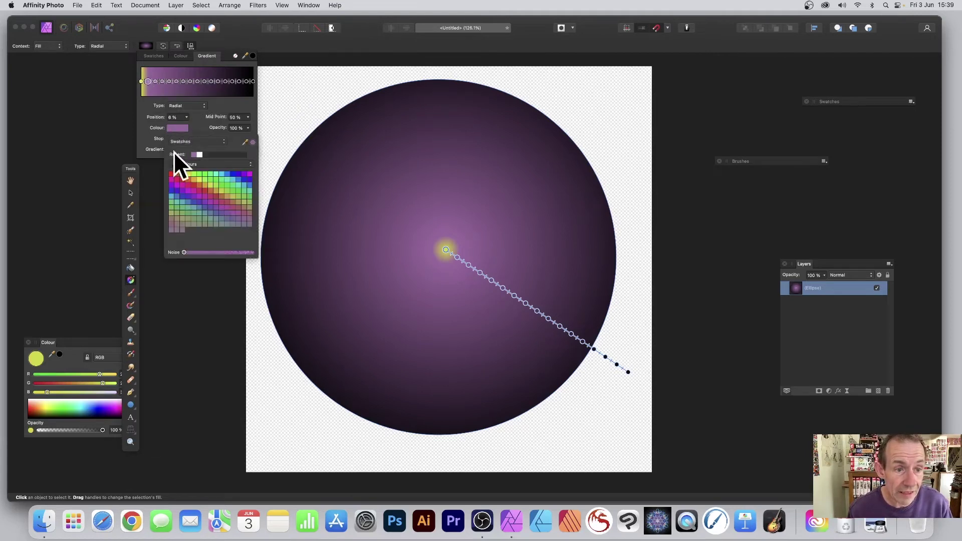
click(182, 200)
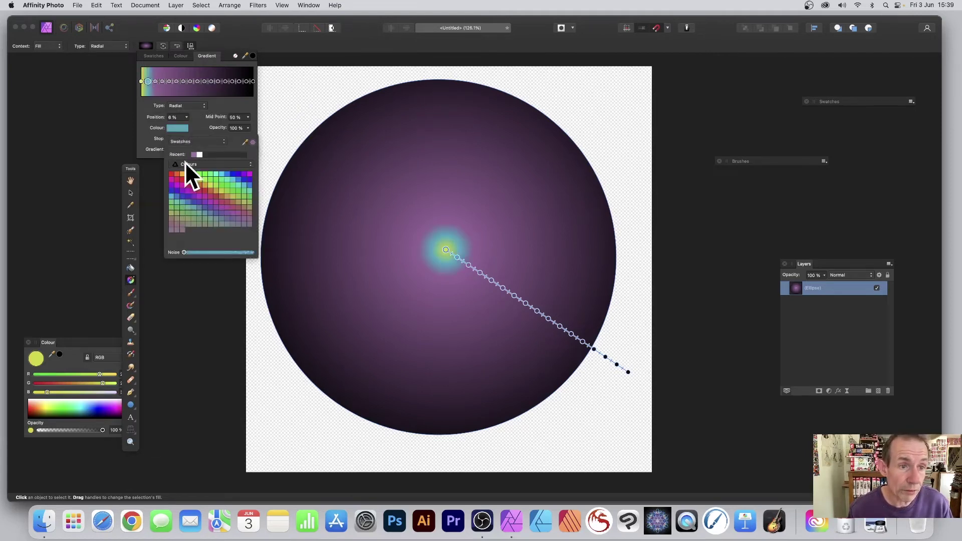
click(155, 80)
click(179, 126)
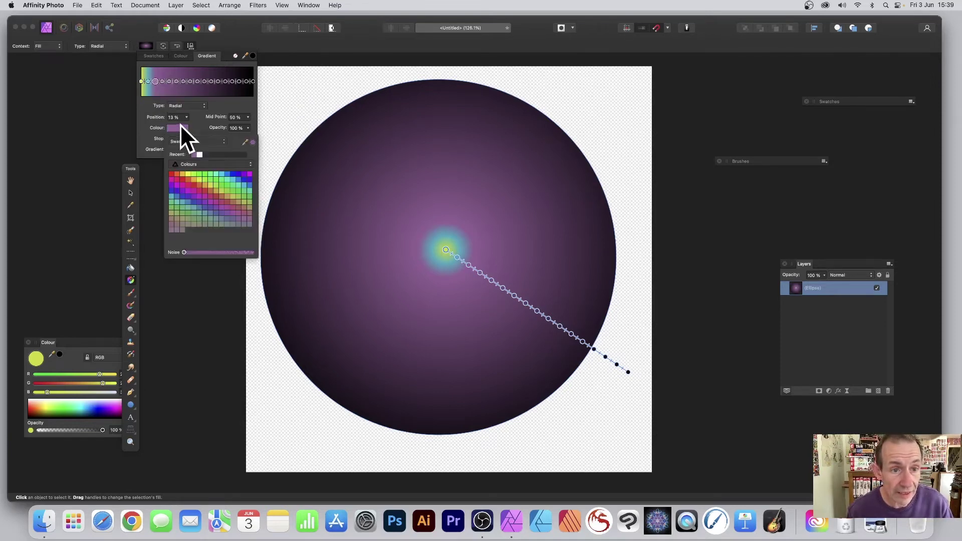
click(250, 180)
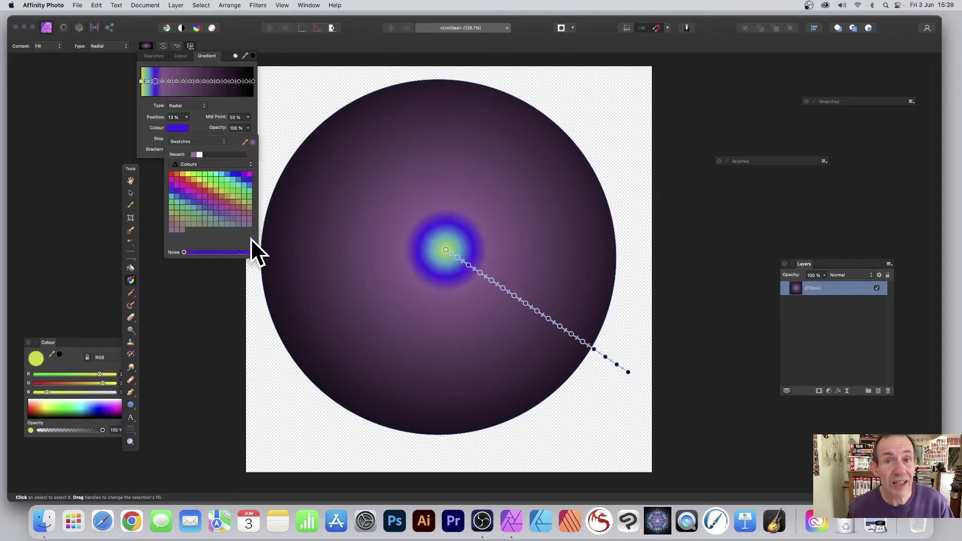
click(161, 81)
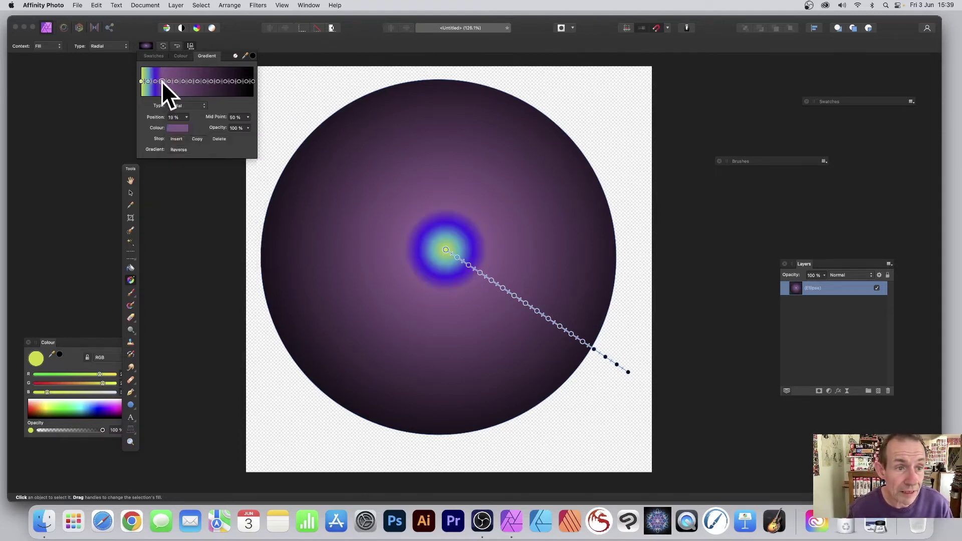
click(183, 127)
click(176, 178)
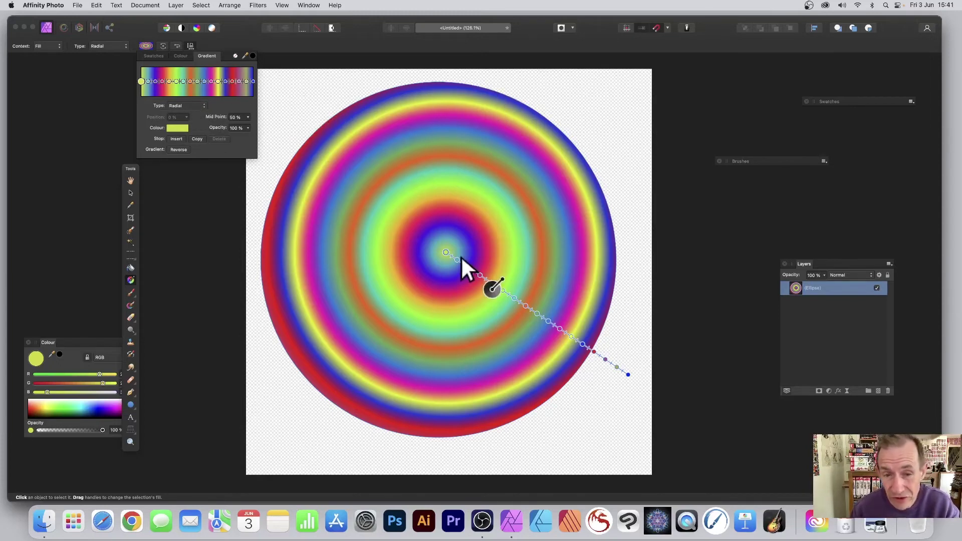
Nudge the rainbow gradient's centre slightly up and left
drag(443, 254, 442, 259)
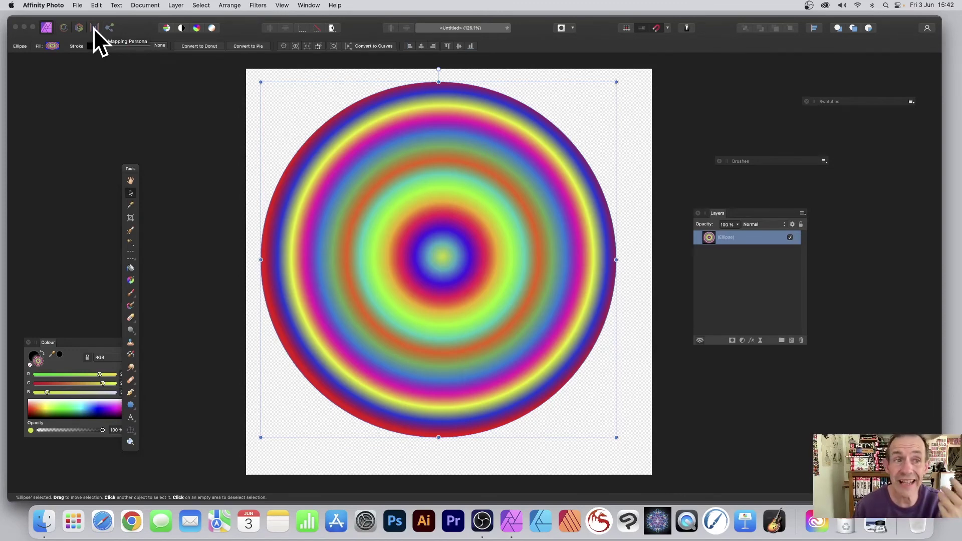
Add an HSL adjustment layer via Layer > New Adjustment Layer > HSL
click(173, 4)
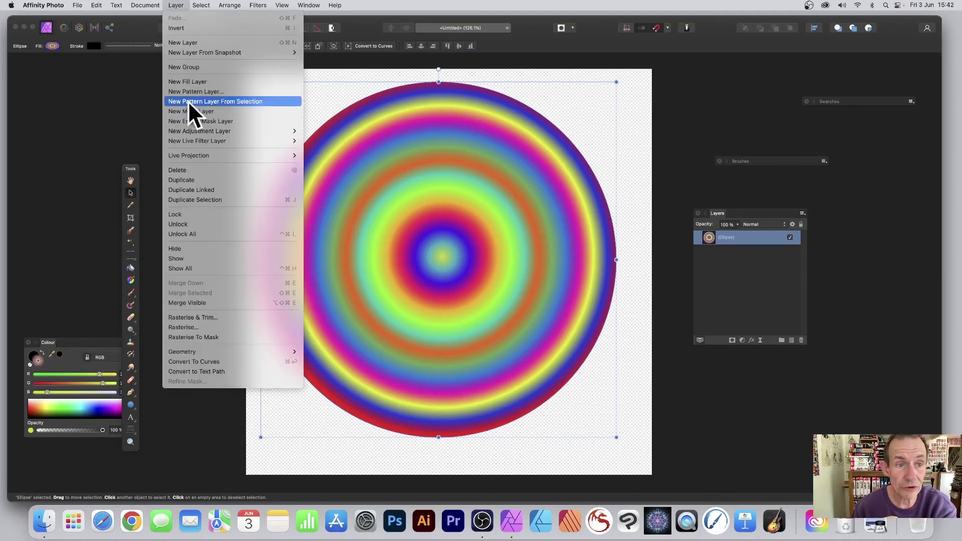
mouse_move(195, 129)
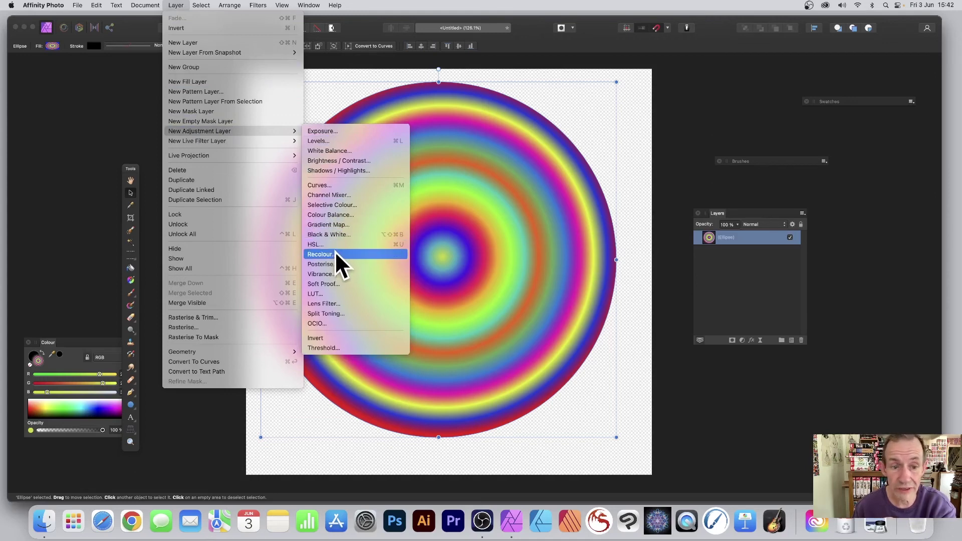
click(319, 244)
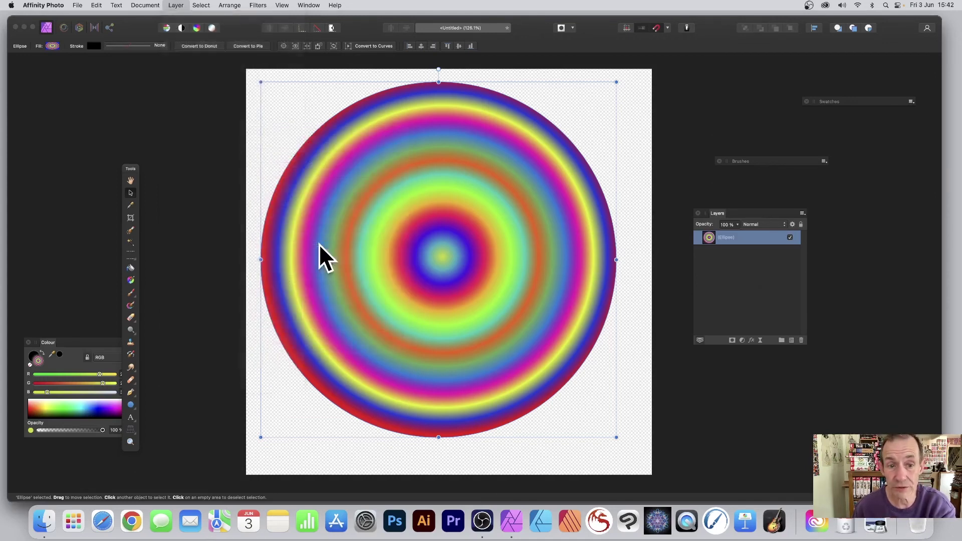
Set HSL Hue Shift 50.3°, Saturation Shift 46% and Luminosity Shift -21%
drag(870, 288, 558, 155)
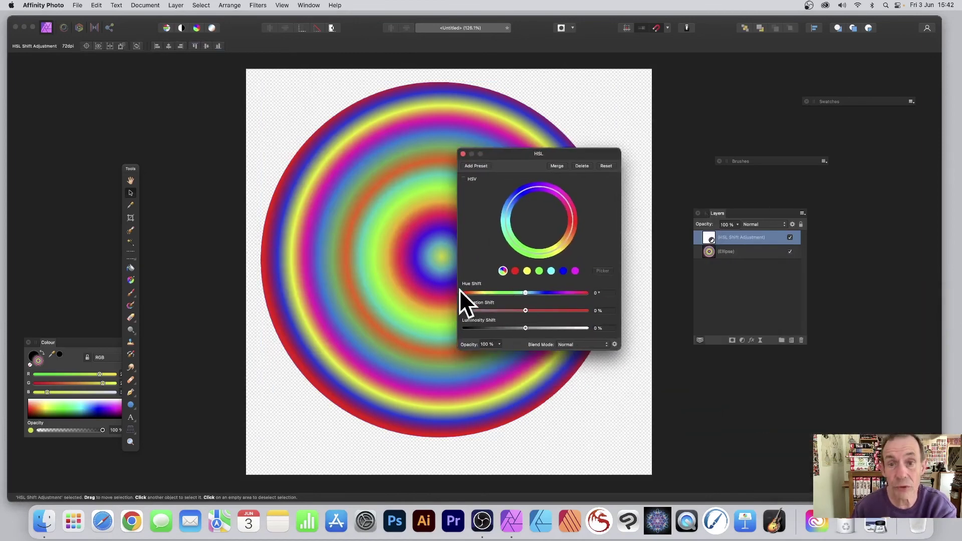
drag(527, 291, 513, 325)
drag(513, 325, 514, 325)
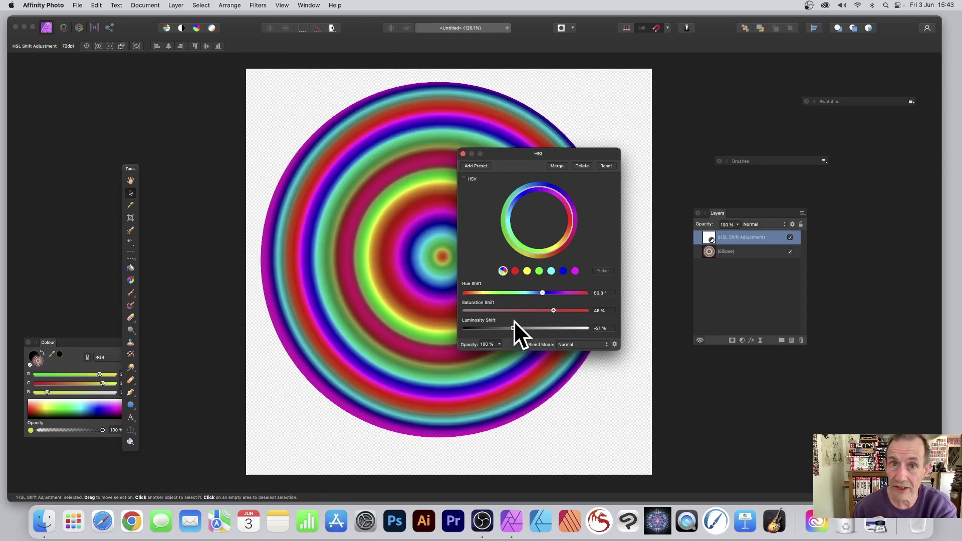